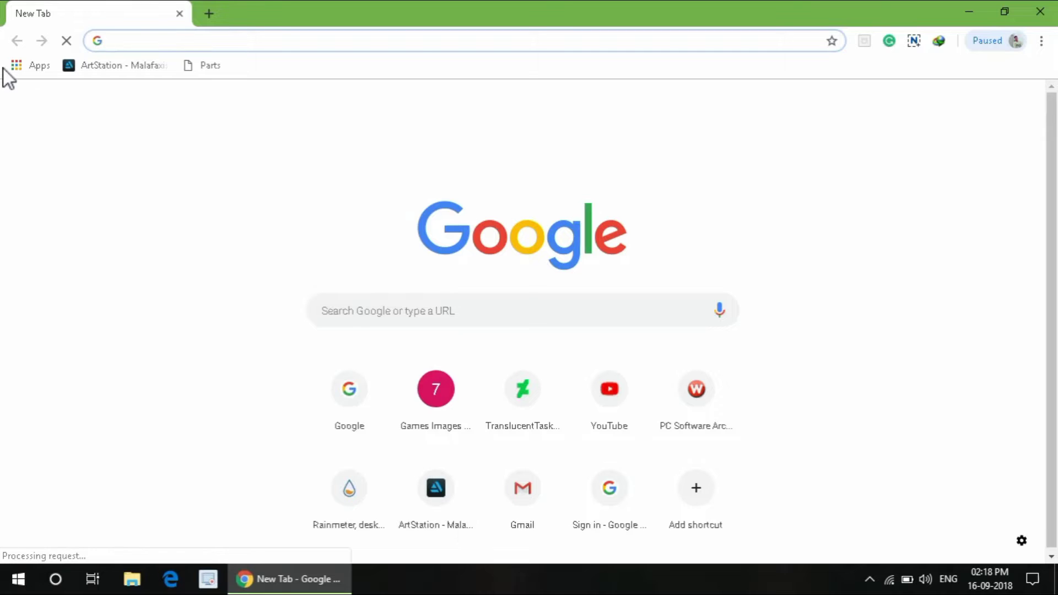
Step: Open chrome://apps from the bookmarks bar Apps shortcut to list the installed Chrome apps
left_click(18, 71)
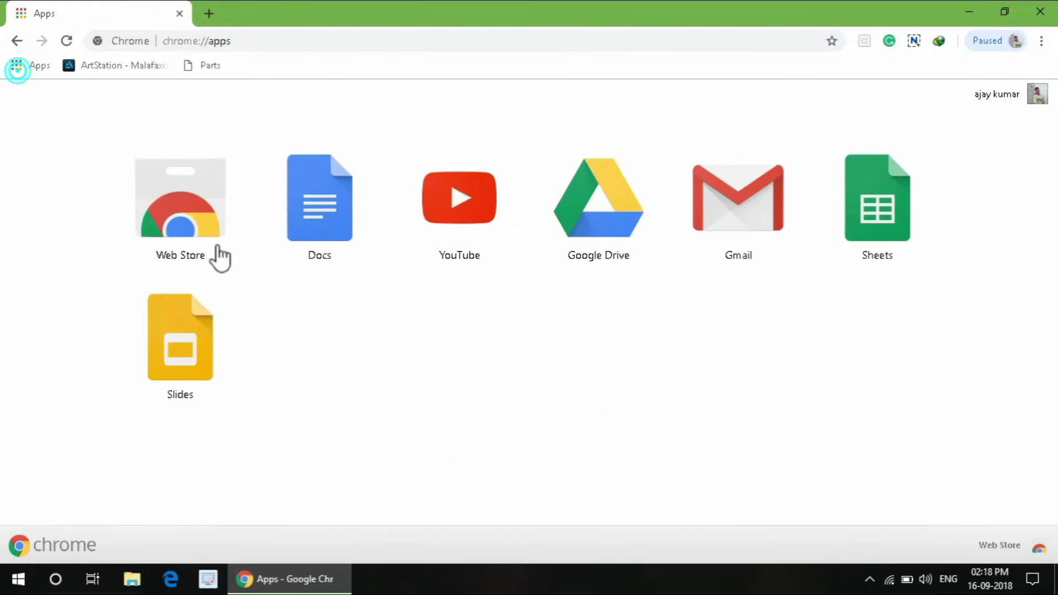
Step: Go from the Web Store's Extensions page to the Momentum extension's detail page
left_click(193, 249)
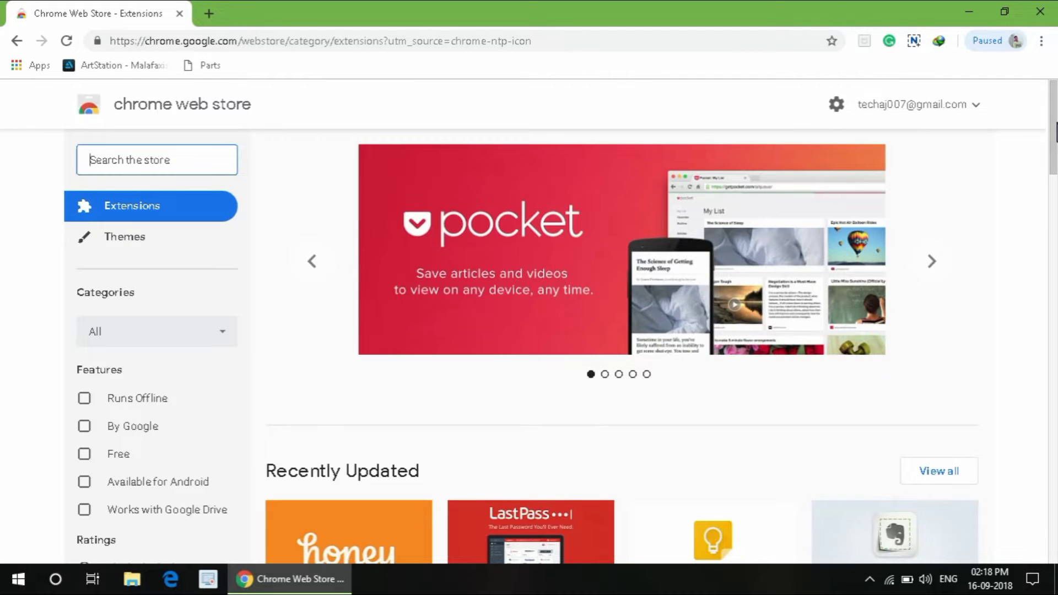
mouse_move(1056, 133)
left_mouse_down()
mouse_move(1057, 172)
mouse_move(1056, 146)
left_mouse_up()
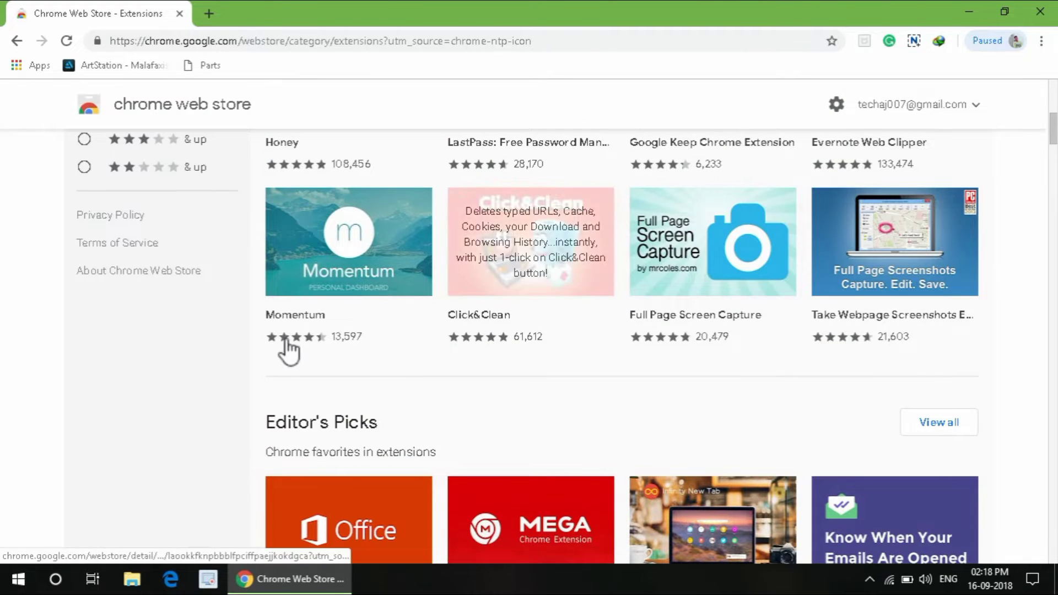
left_click(373, 269)
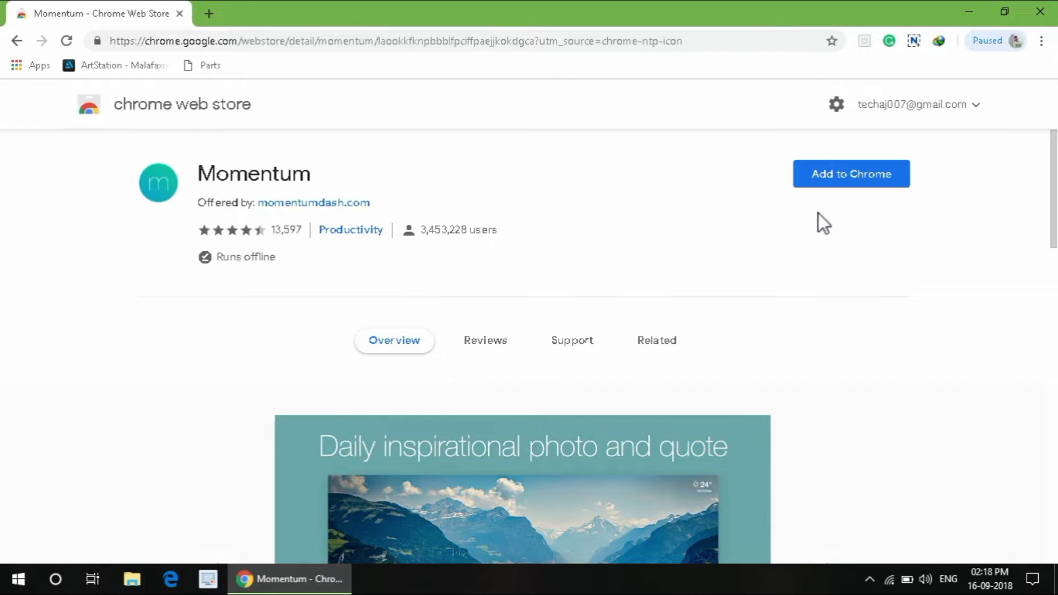
Step: Add Momentum to Chrome and confirm installing the extension
left_click(868, 177)
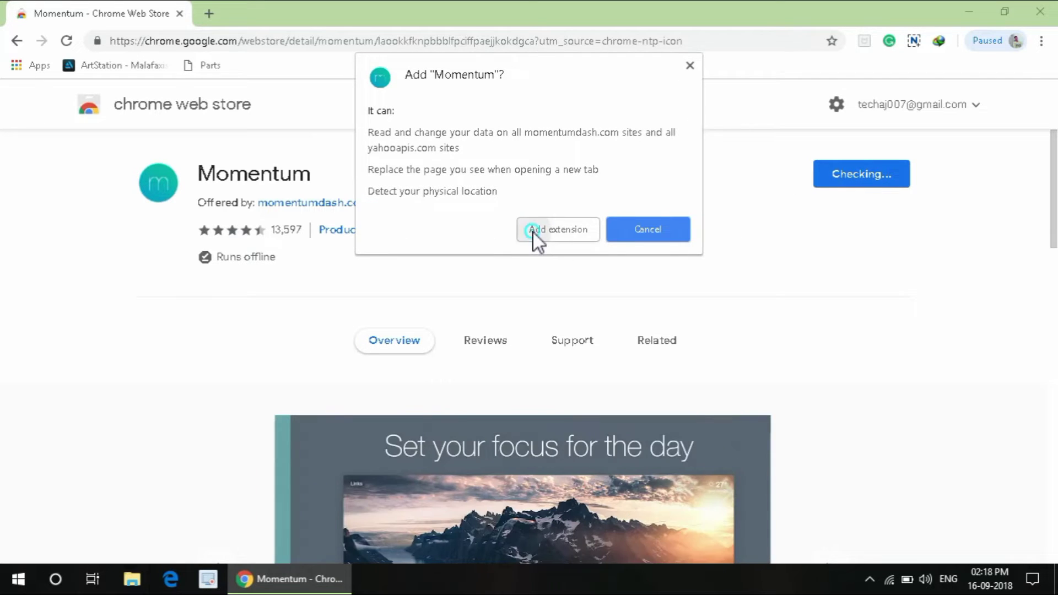
left_click(534, 232)
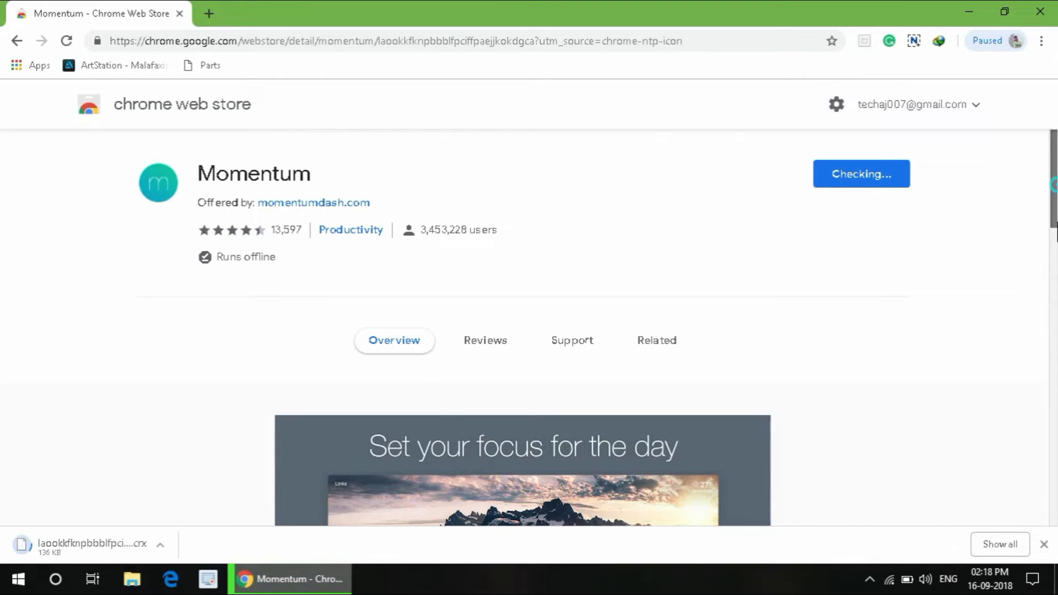
scroll(792, 347, "down", 4)
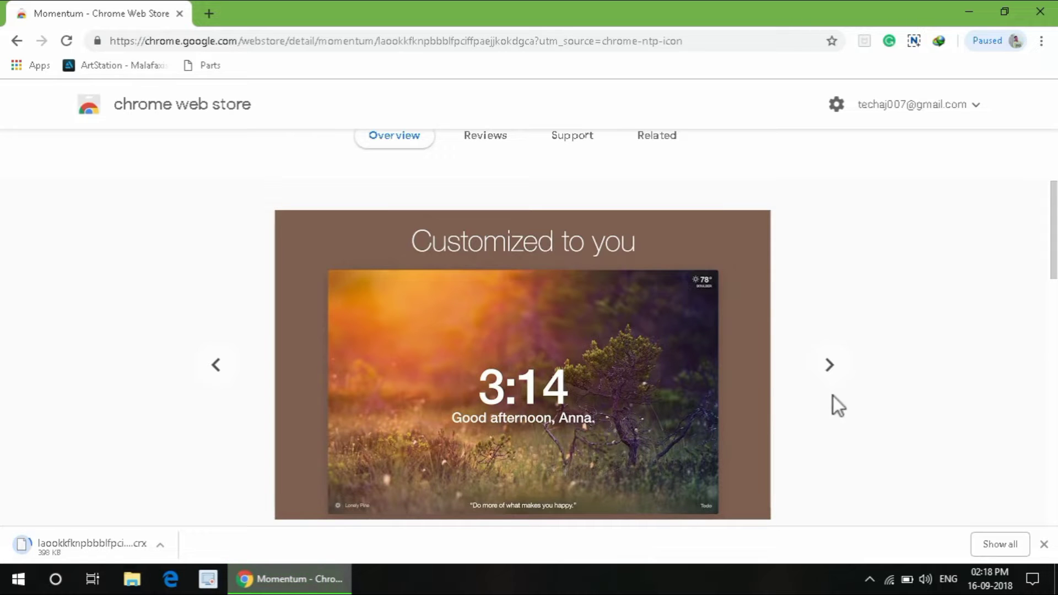
left_click(831, 369)
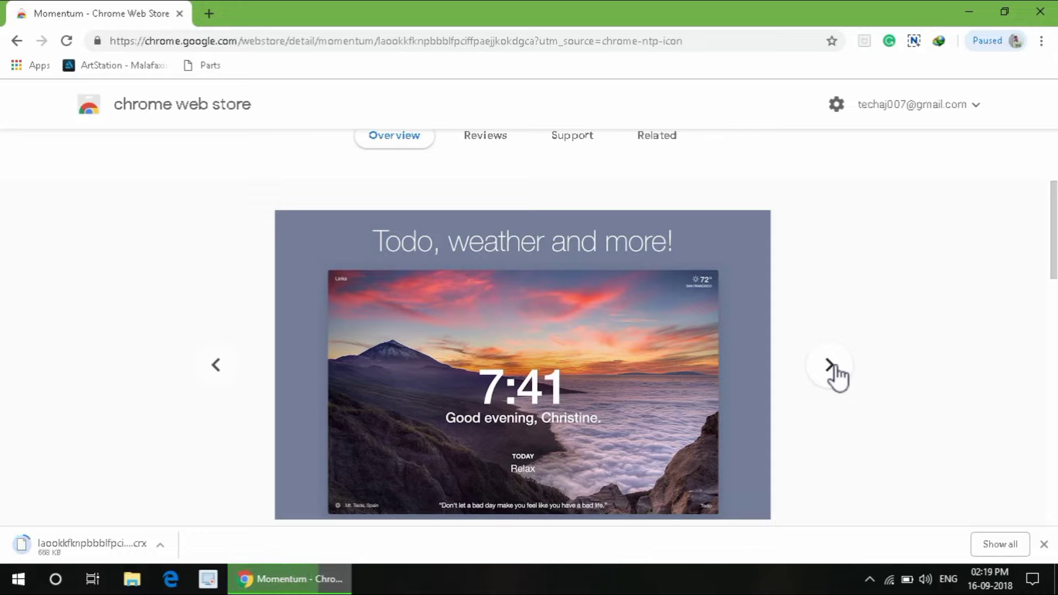
left_click(831, 368)
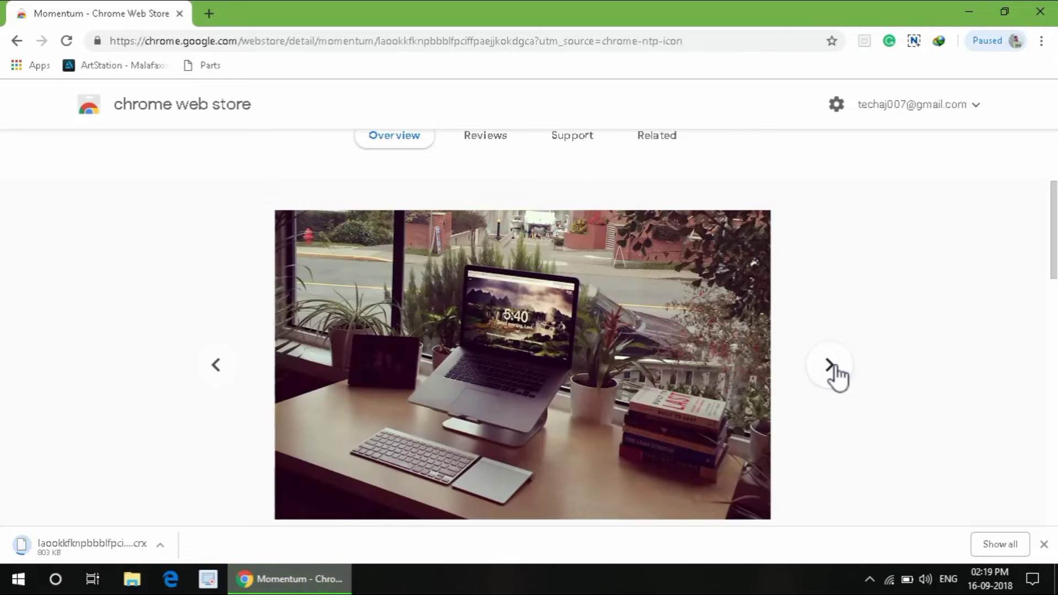
left_click(830, 366)
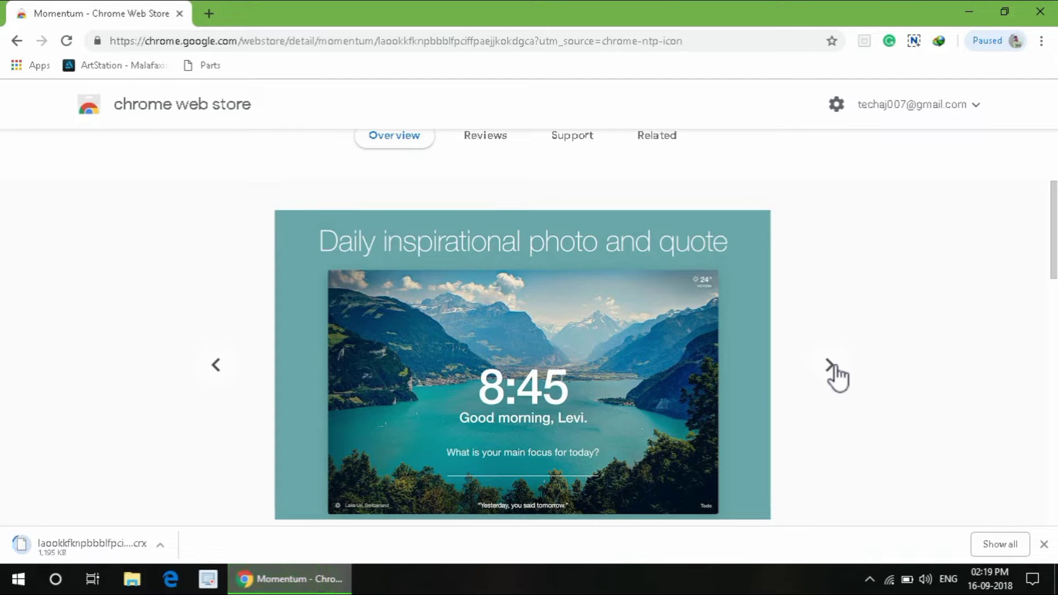
left_click(834, 368)
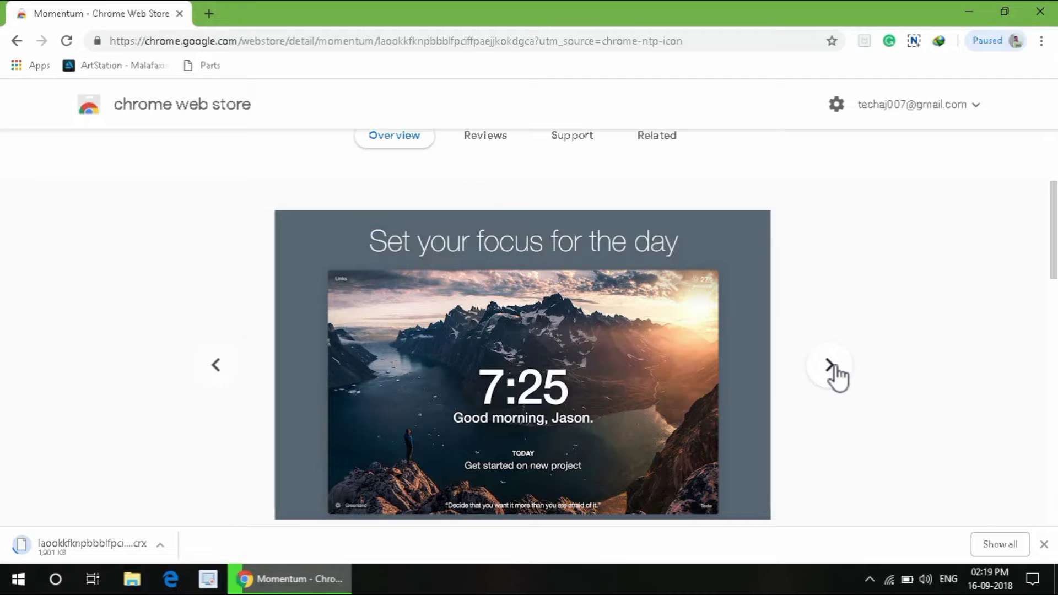
left_click(834, 367)
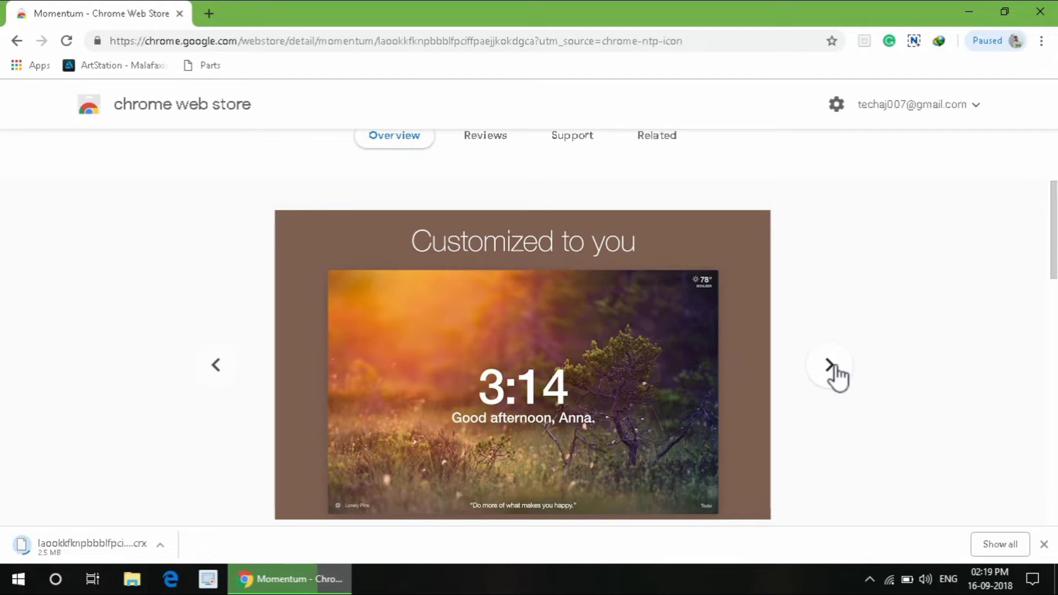
left_click(830, 364)
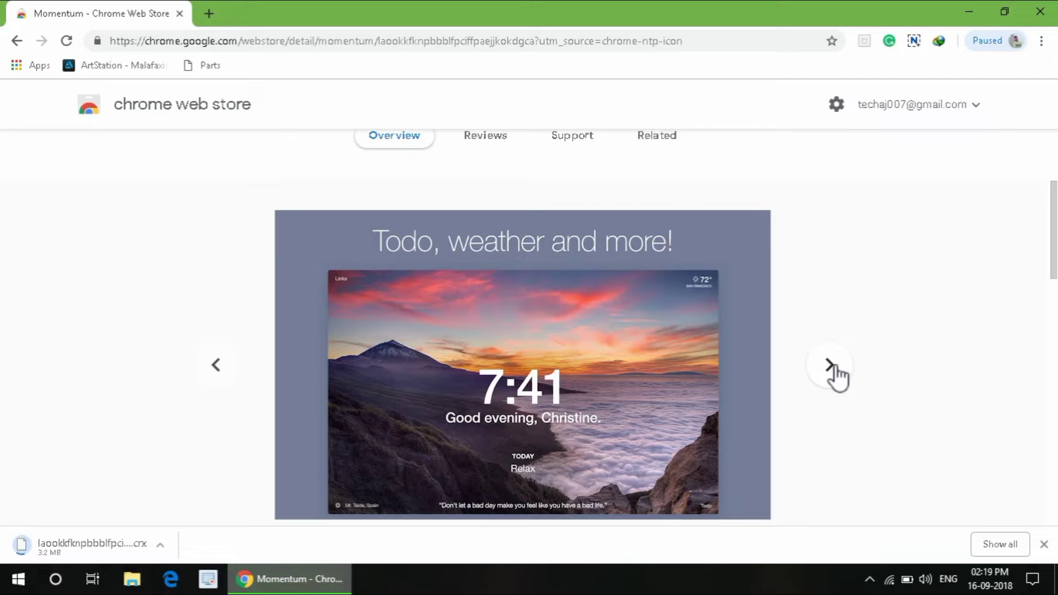
left_click(835, 368)
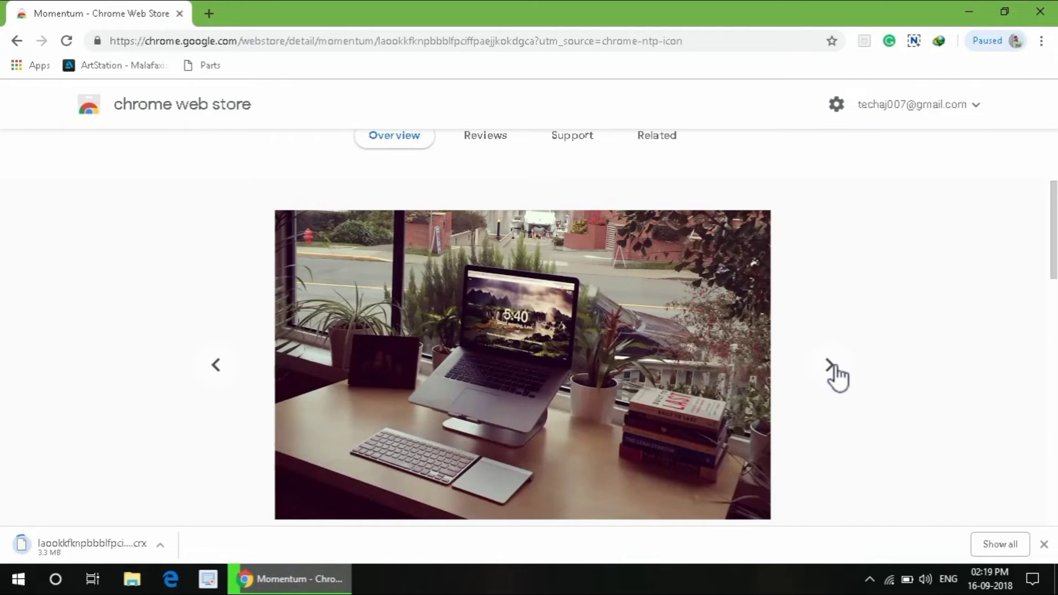
left_click(832, 368)
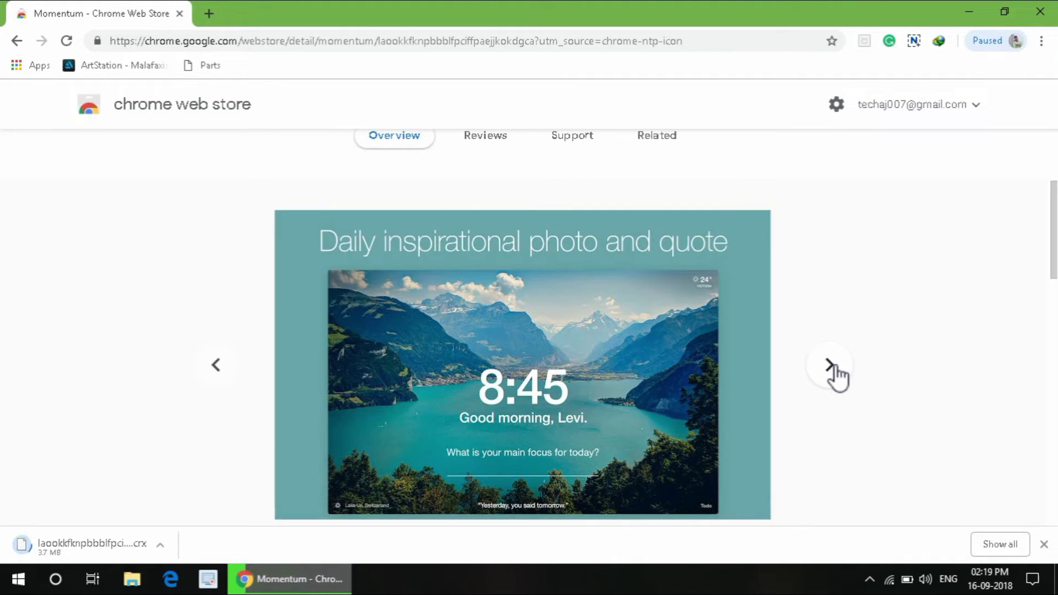
left_click(833, 367)
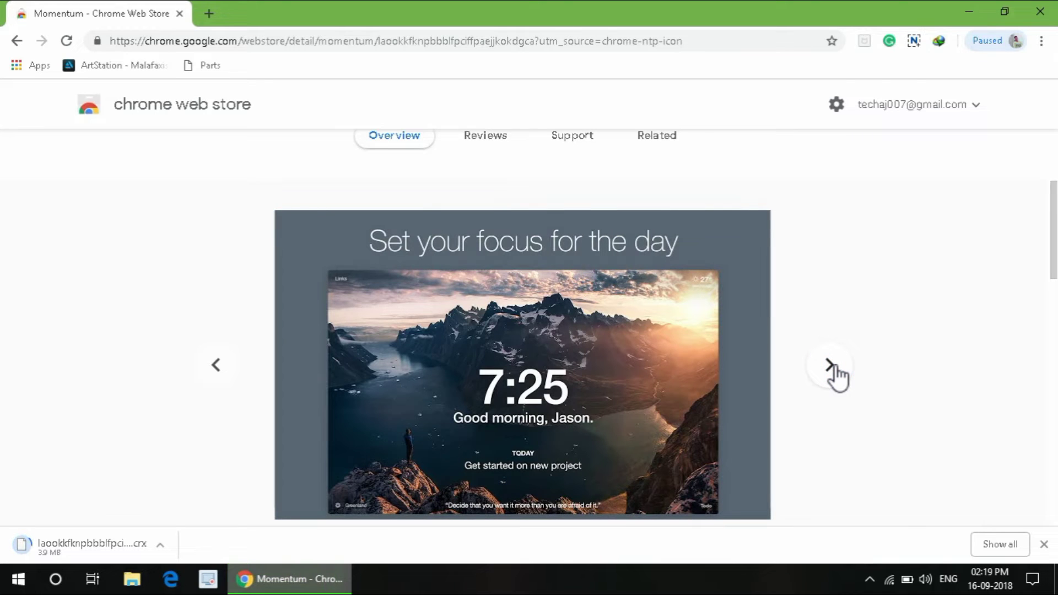
left_click(833, 368)
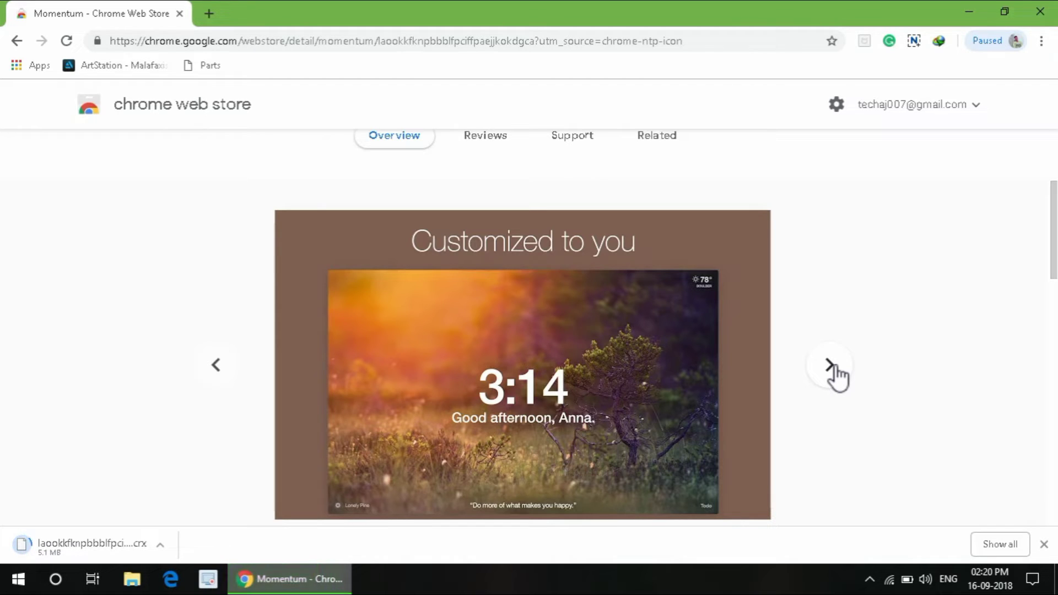
key("ctrl+k")
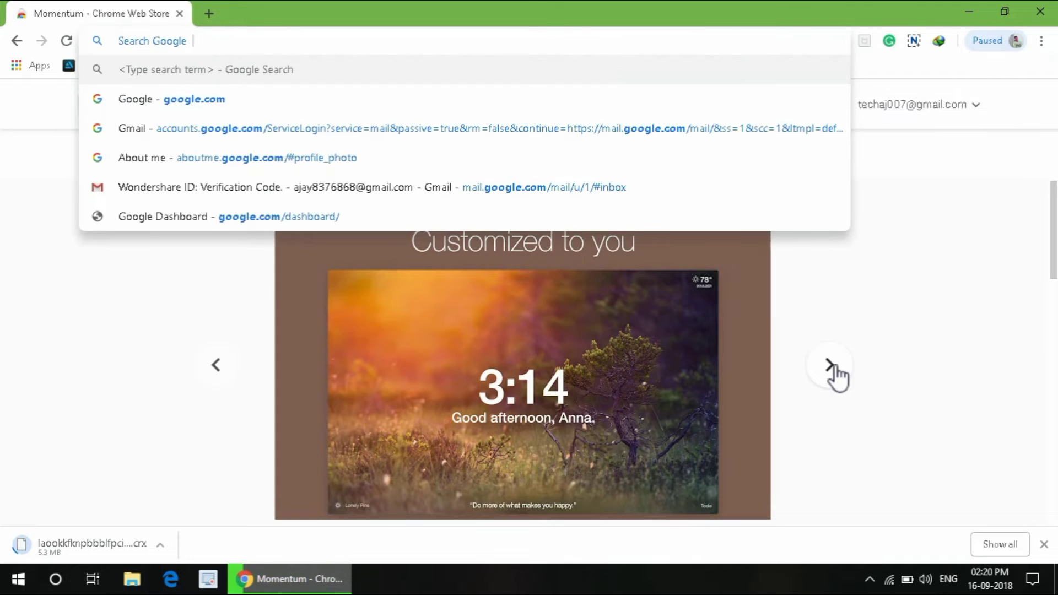
Step: Give Momentum the user's first name in its welcome prompt on the new tab
left_click(885, 358)
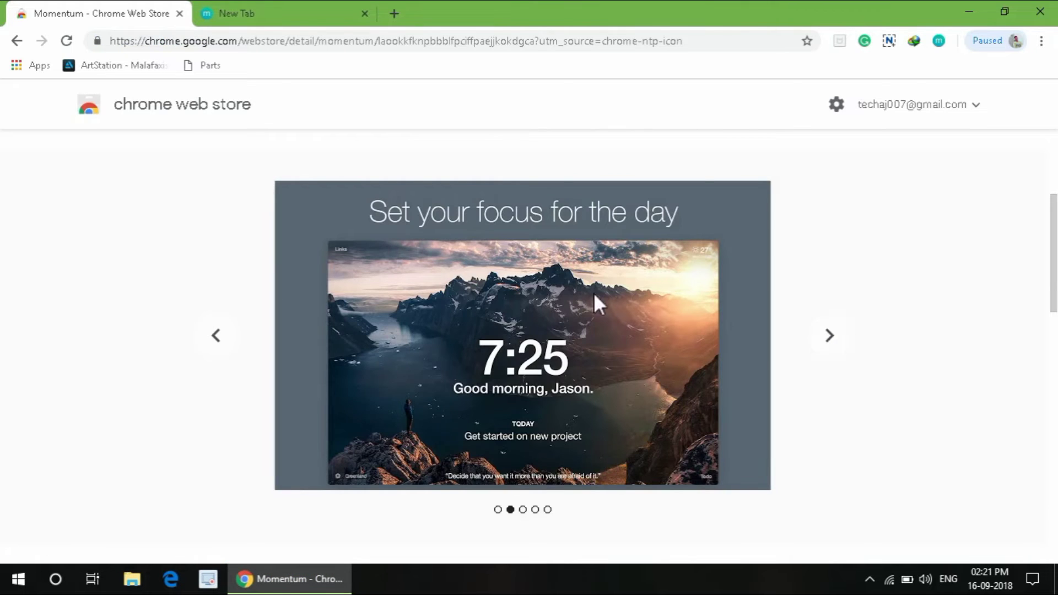
left_click(279, 4)
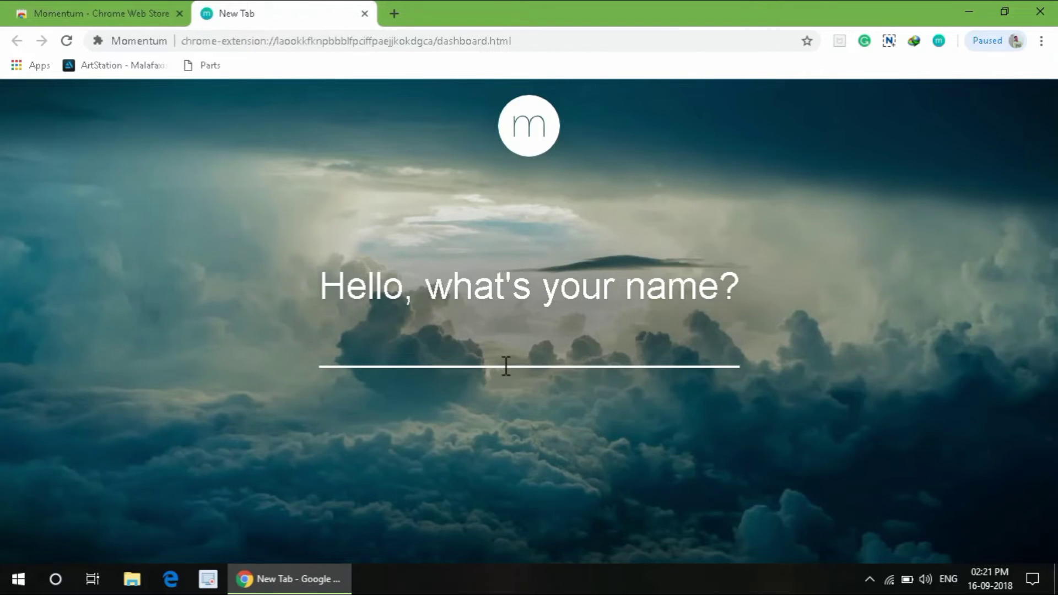
type("AJAY")
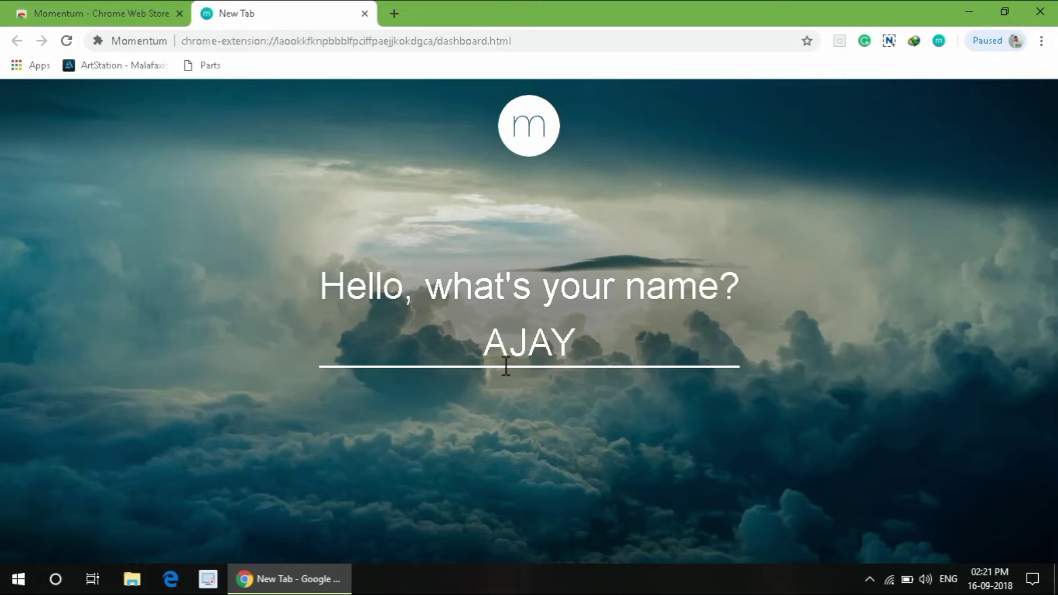
key("Return")
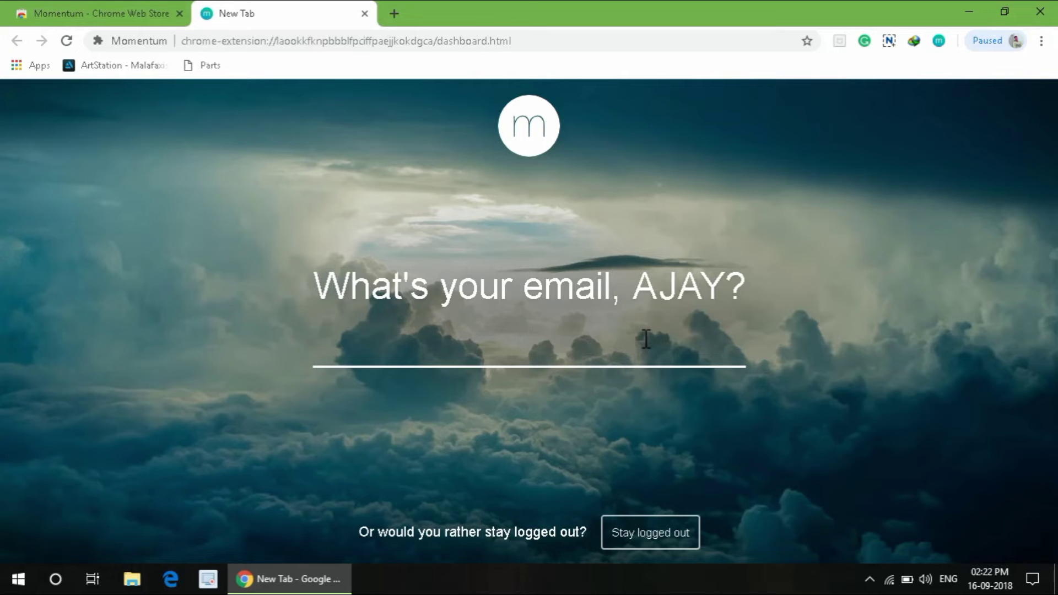
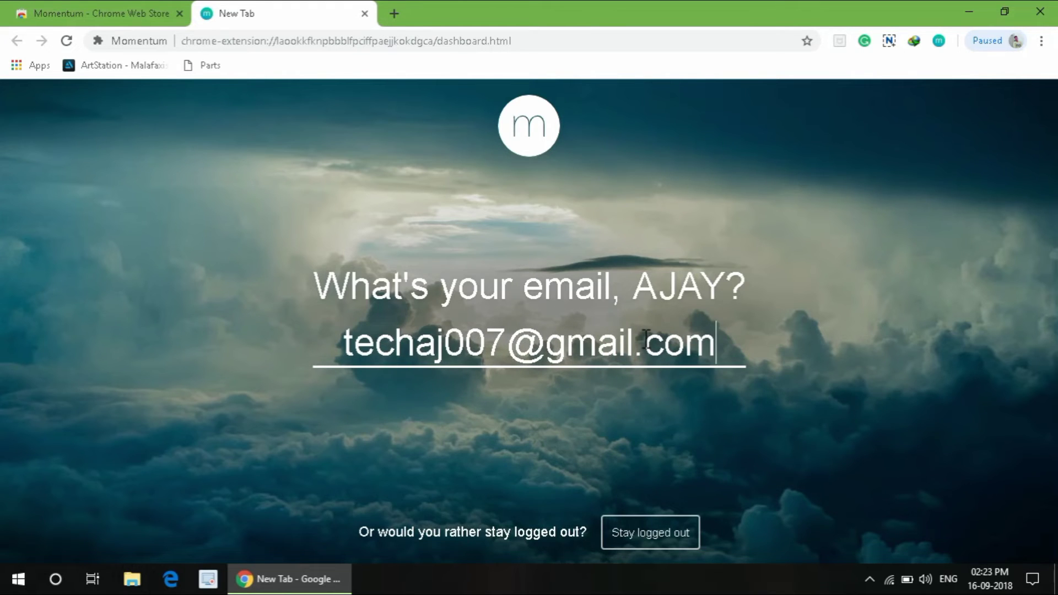
Step: Complete sign-up with the user's email address and a chosen account password
key("Return")
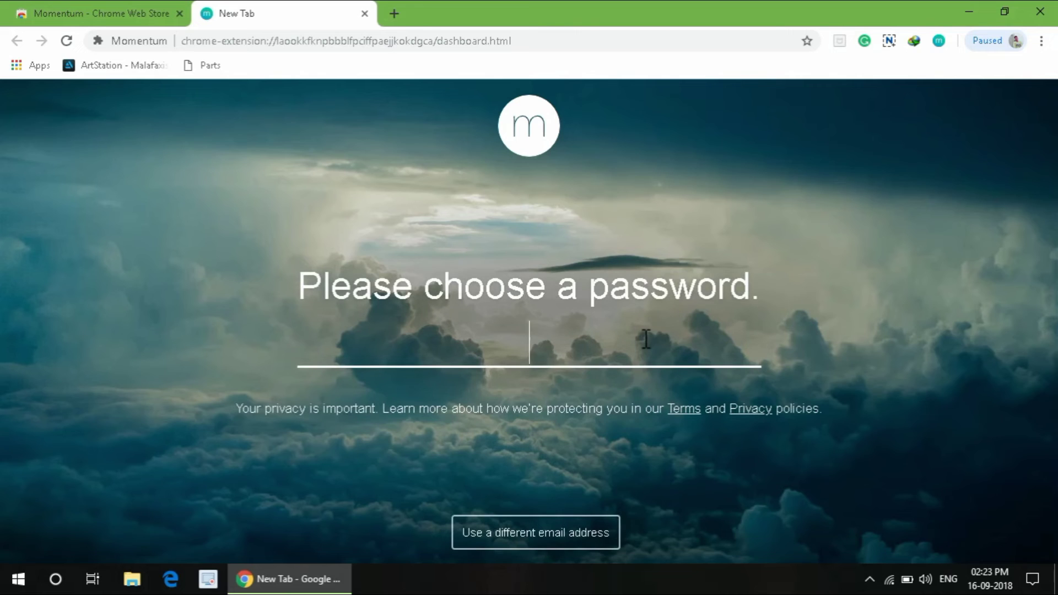
type("******")
key("Return")
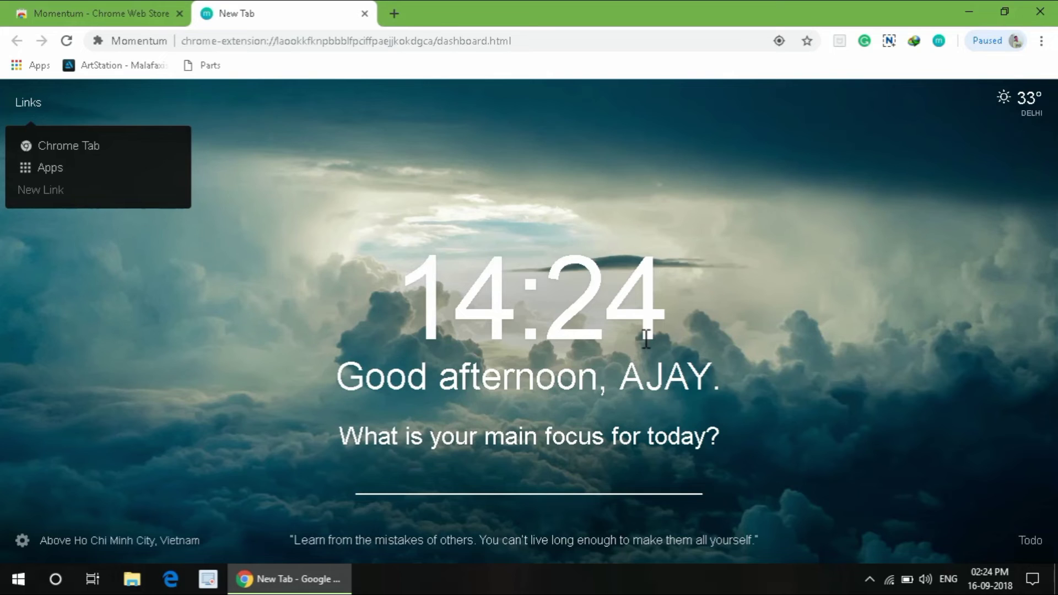
Step: Replace the draft focus with 'MAKING VIDEO FOR YOU', save it, and tick it done
left_click(579, 470)
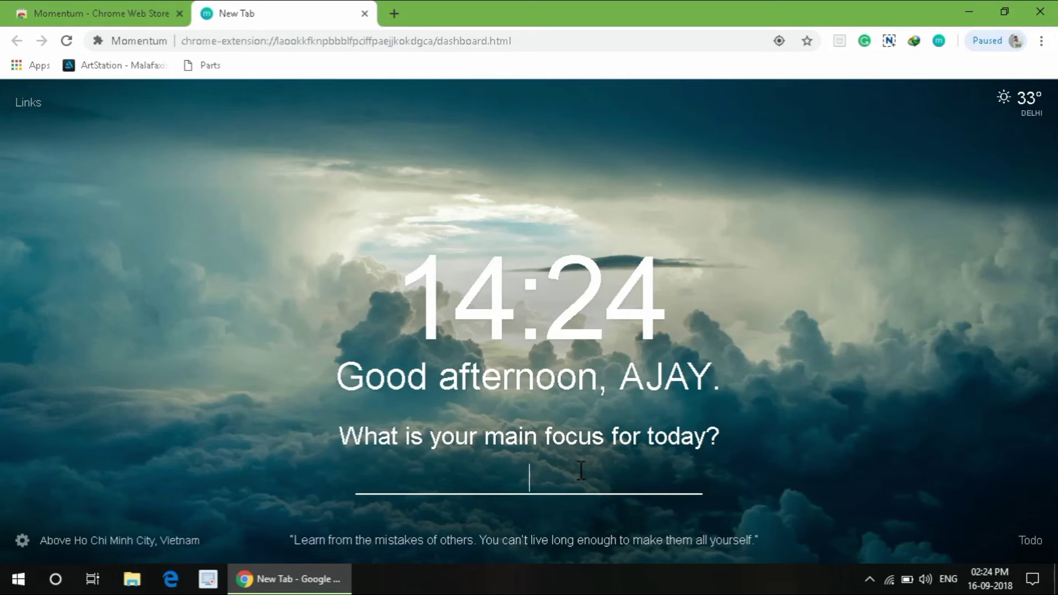
type("RELA")
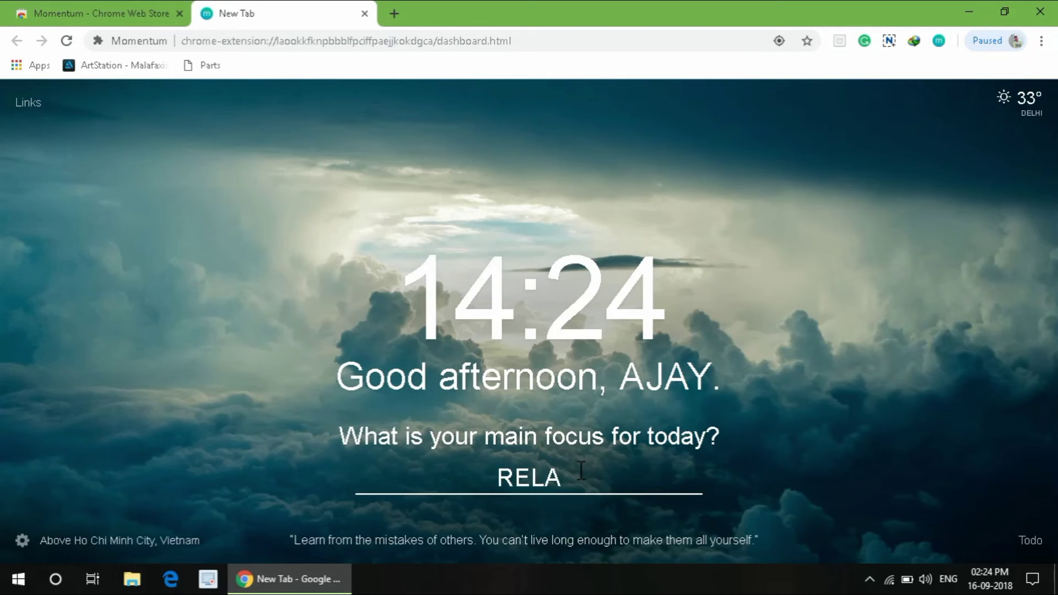
type("X")
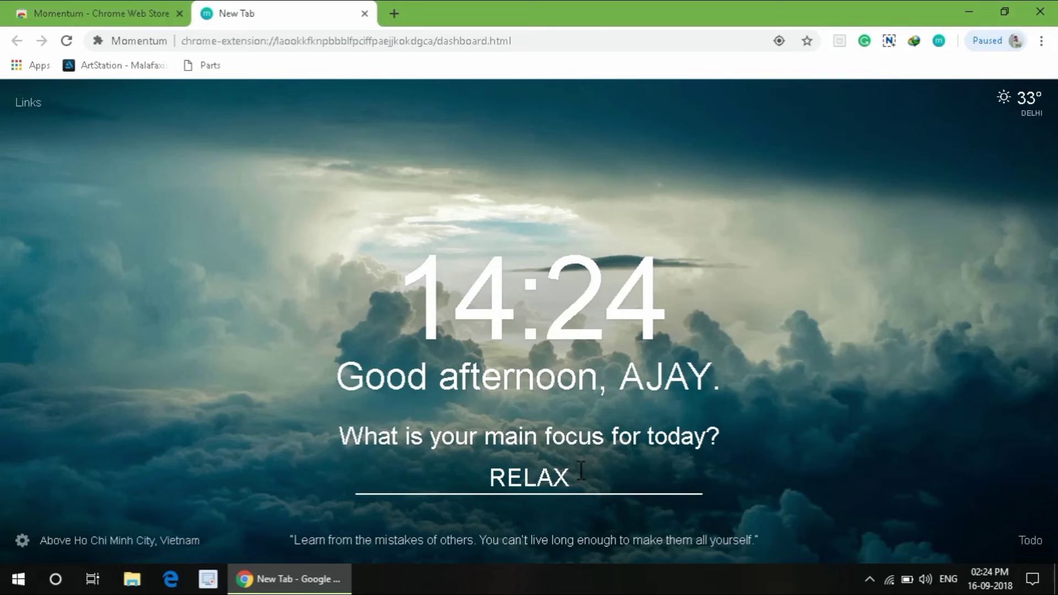
key("BackSpace")
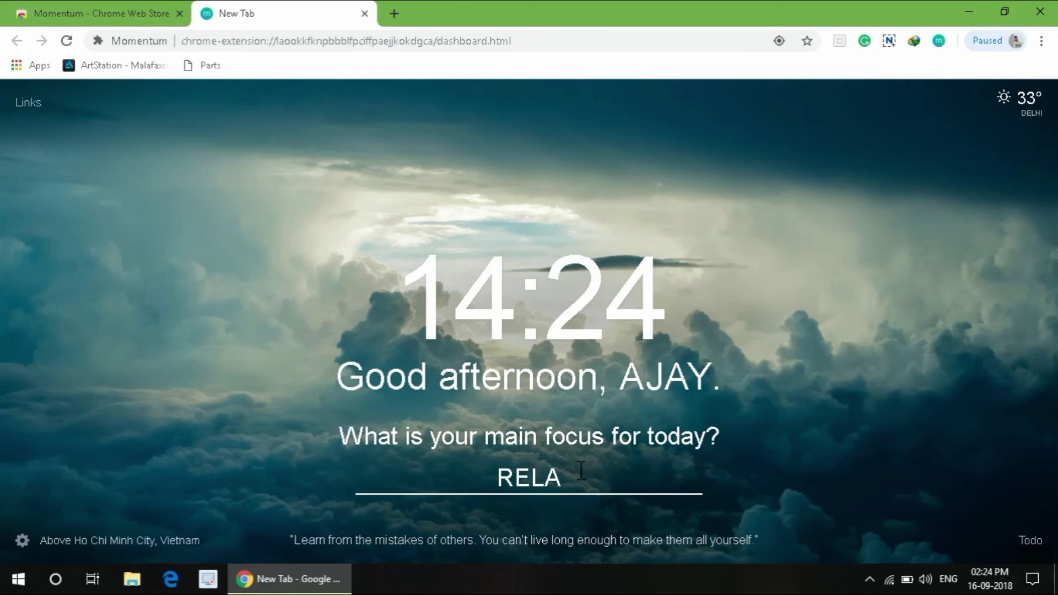
key("BackSpace")
key("BackSpace")
key("BackSpace")
key("BackSpace")
type("MAKI")
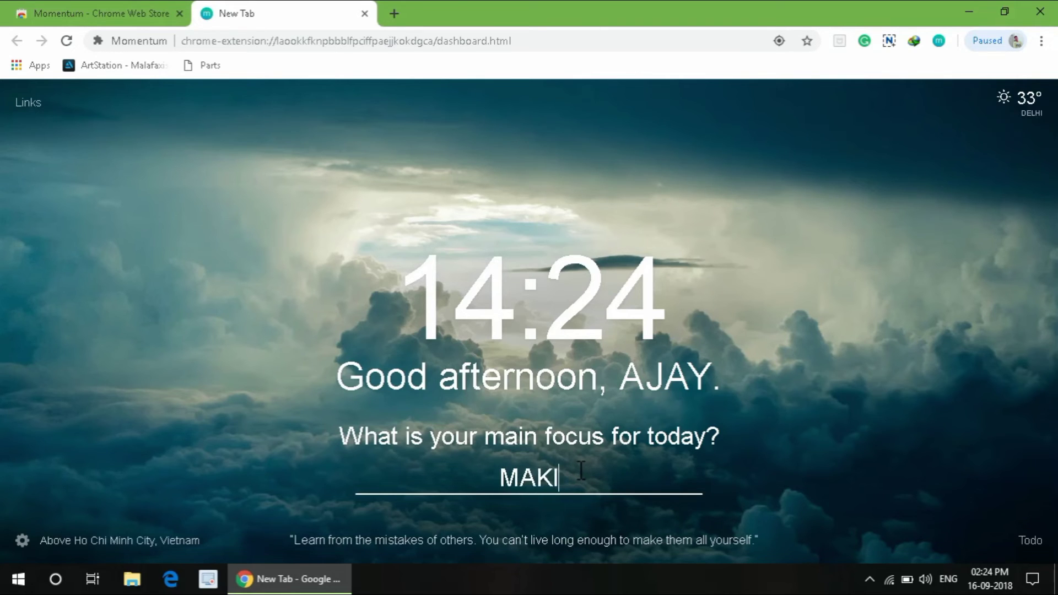
type("NG VI")
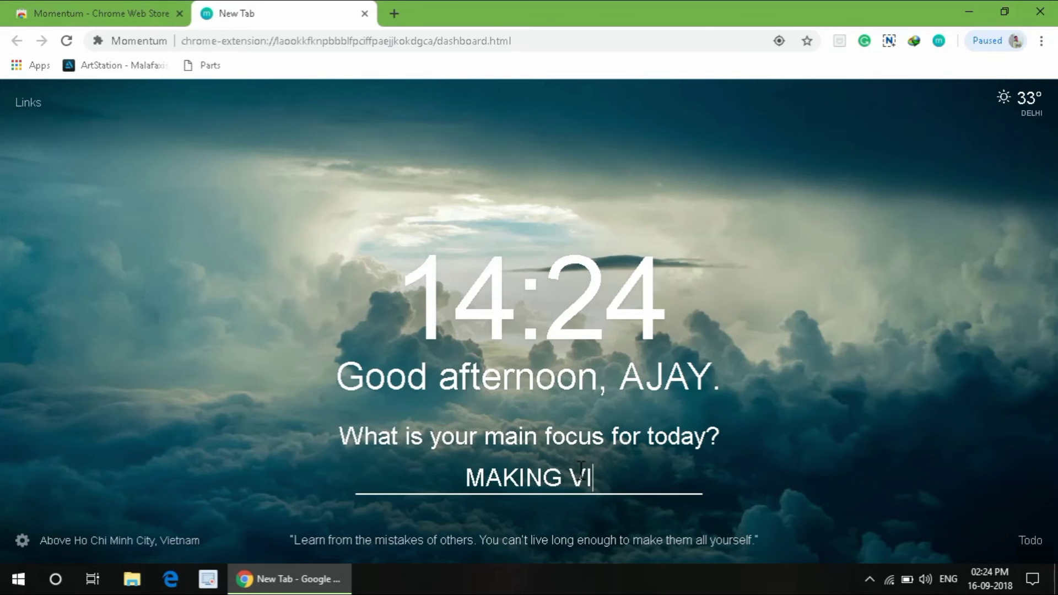
type("DEO ")
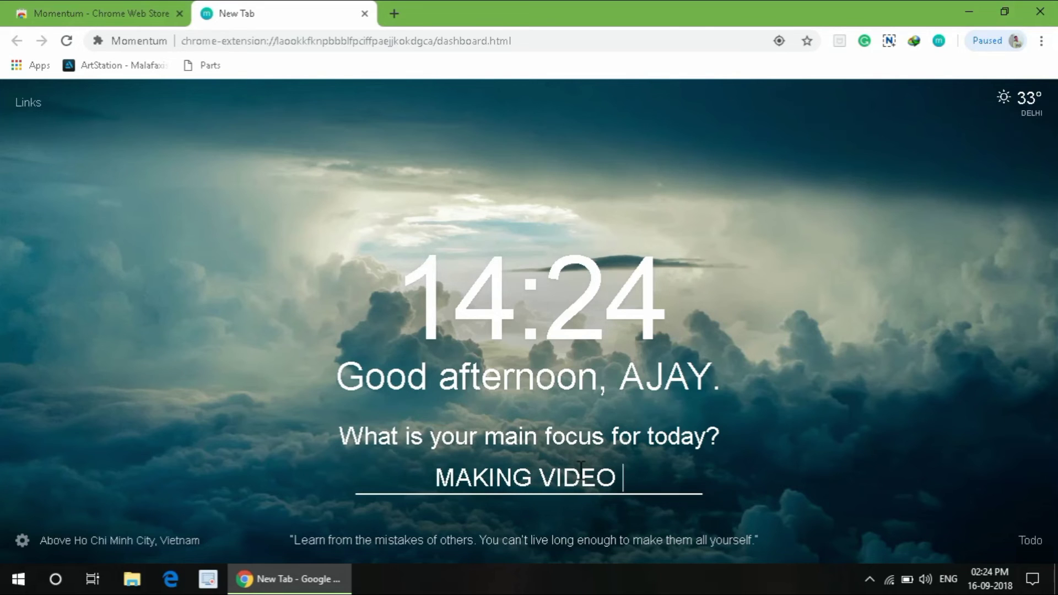
type("FOR Y")
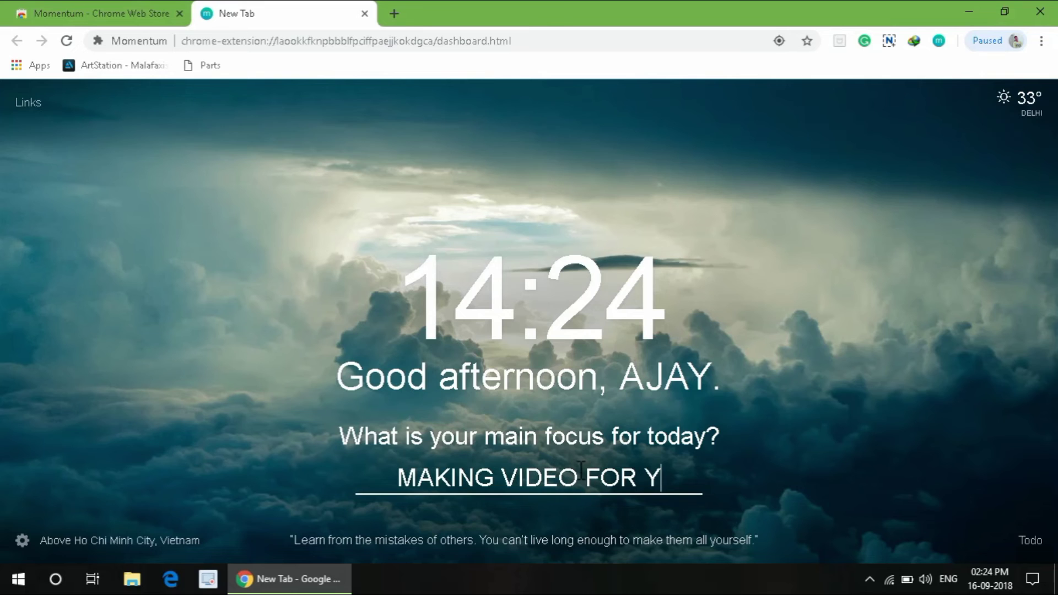
type("OU")
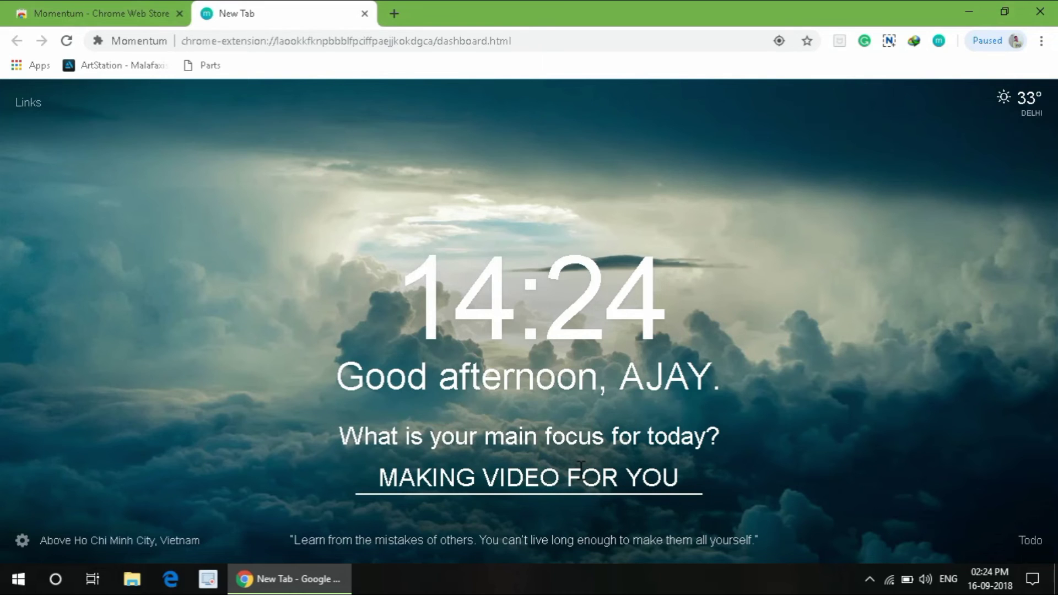
key("Return")
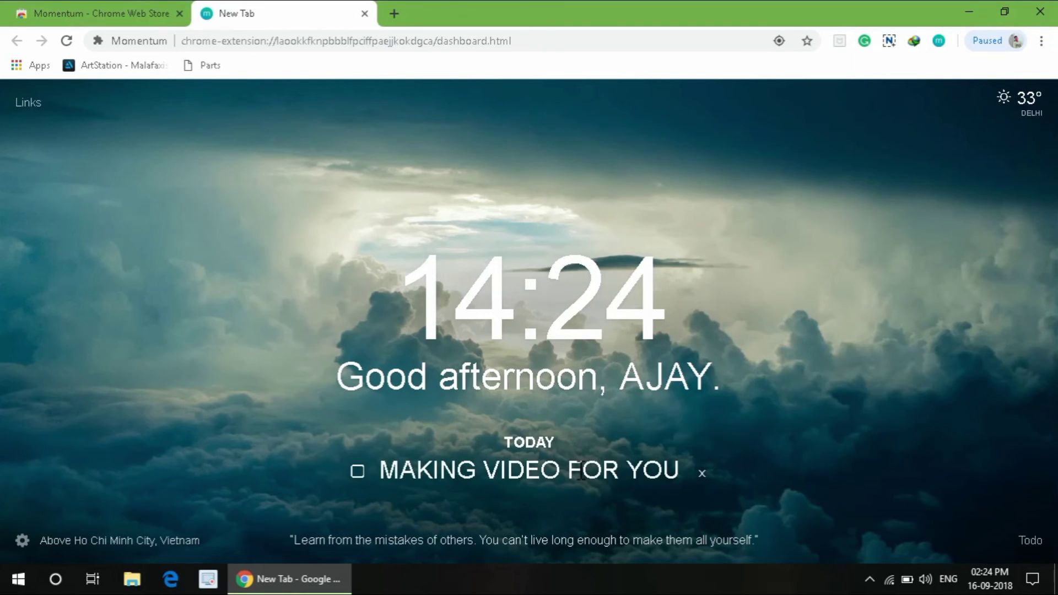
left_click(357, 472)
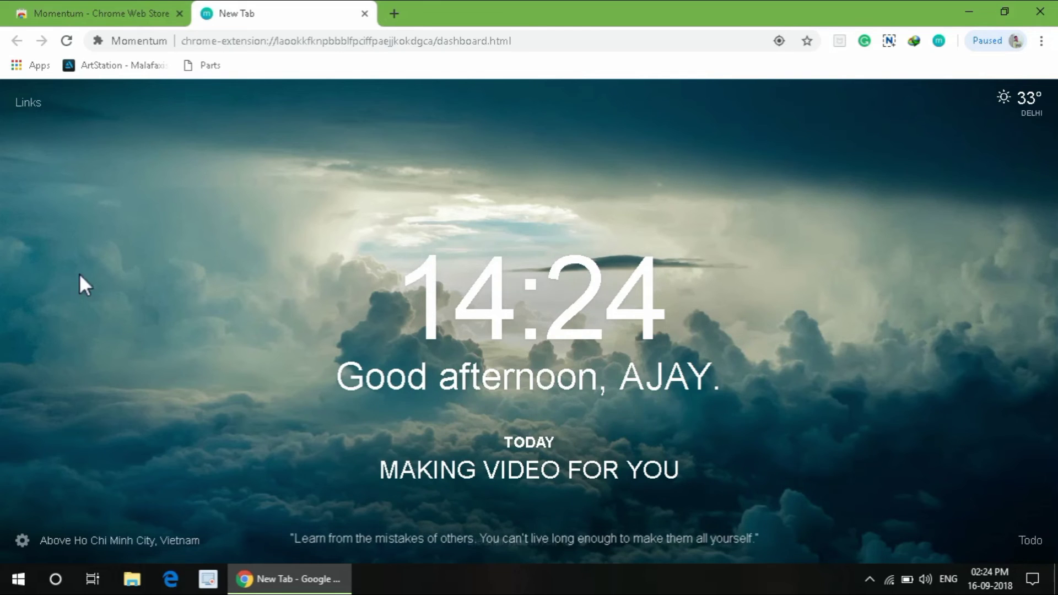
Step: Glance at the saved Links list, close it, then bring up the empty Today todo list
left_click(28, 104)
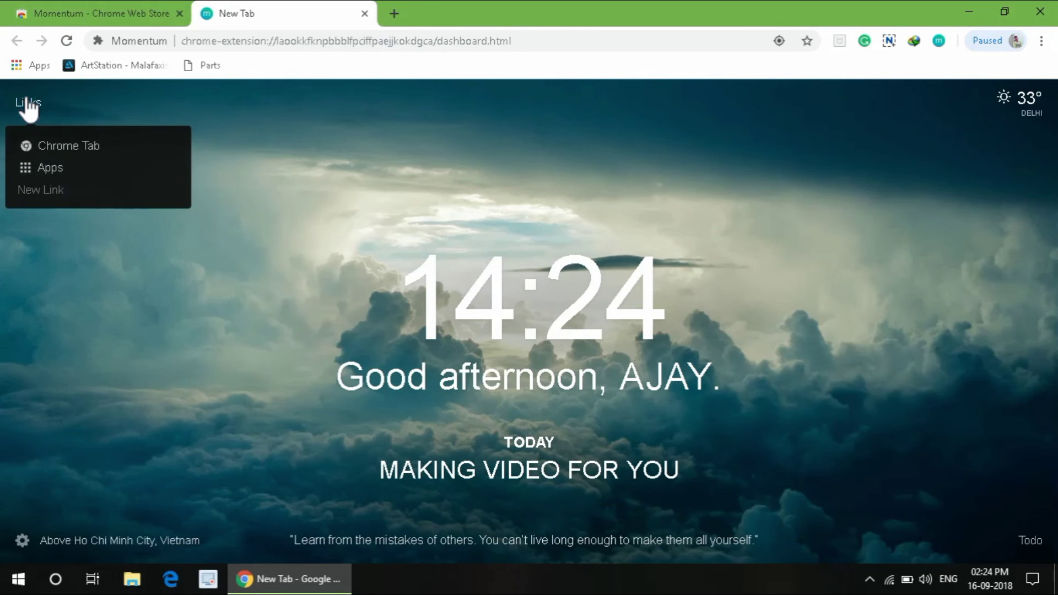
left_click(255, 179)
mouse_move(198, 537)
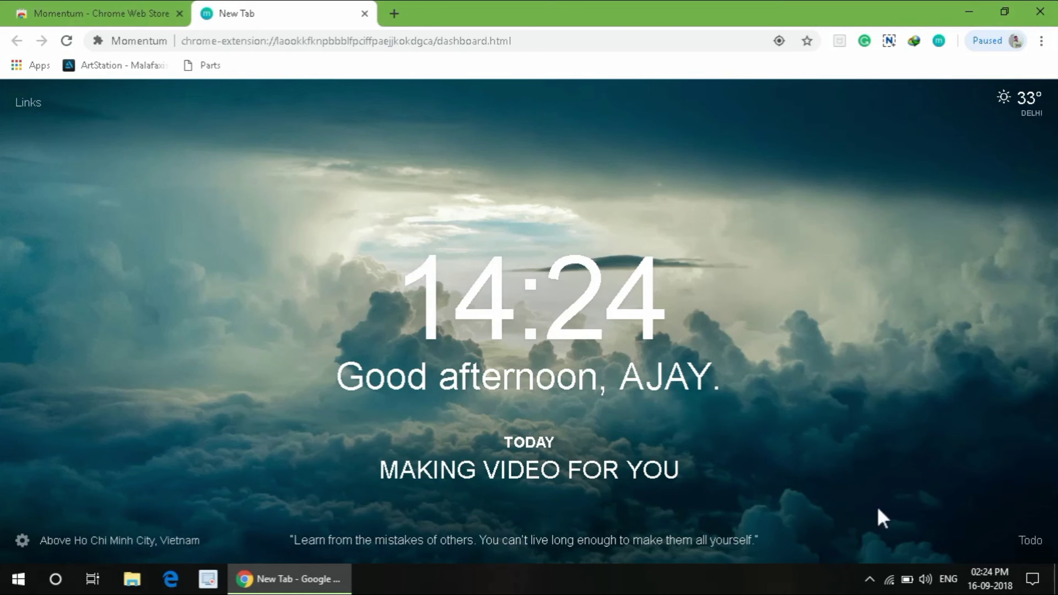
left_click(1034, 542)
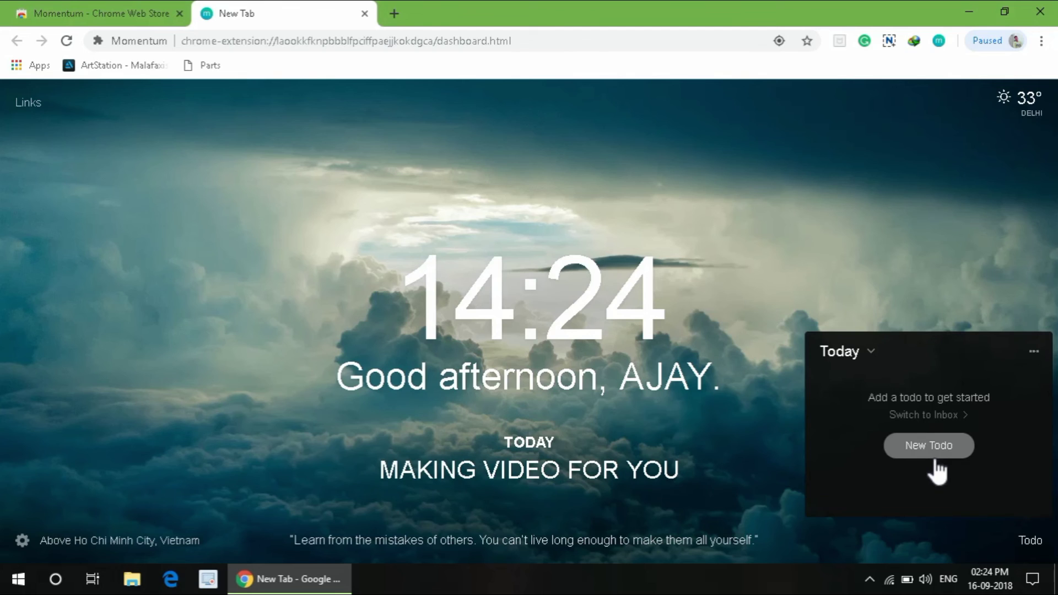
Step: Check the available todo lists and options, close the panel, then view and close Delhi's forecast
left_click(938, 441)
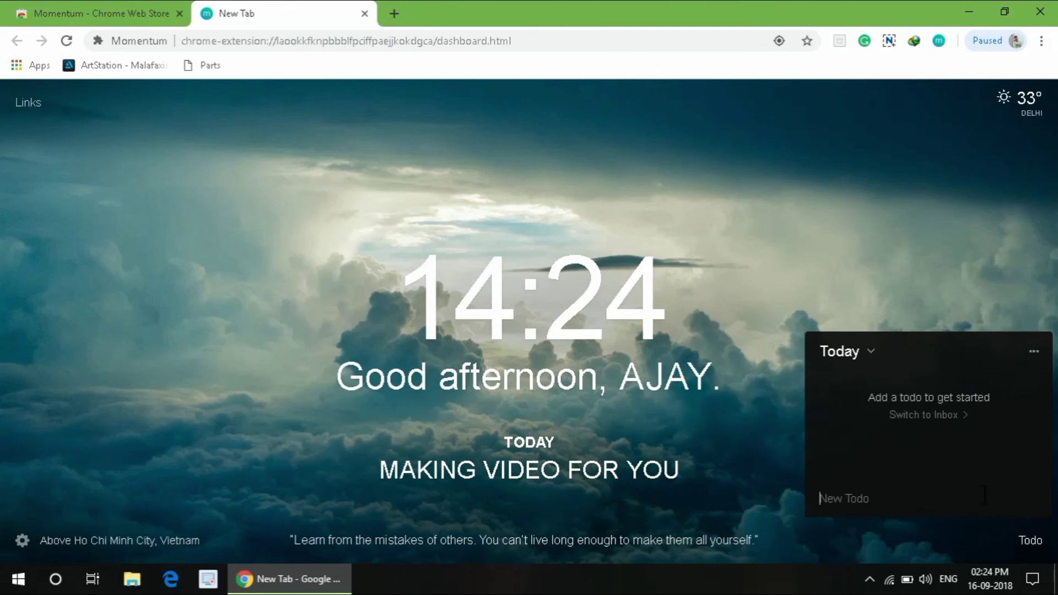
left_click(957, 271)
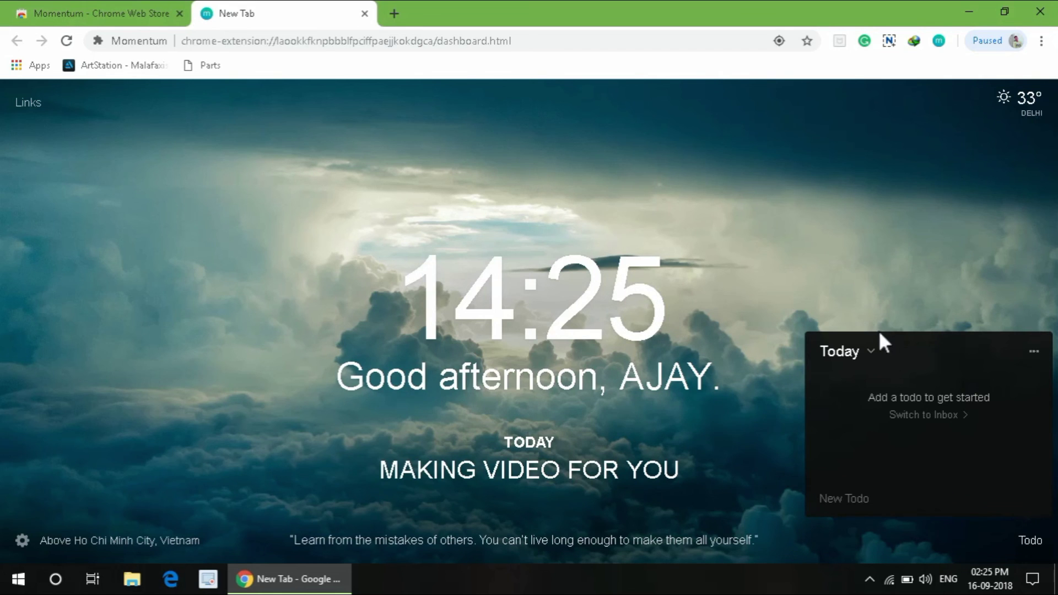
left_click(870, 351)
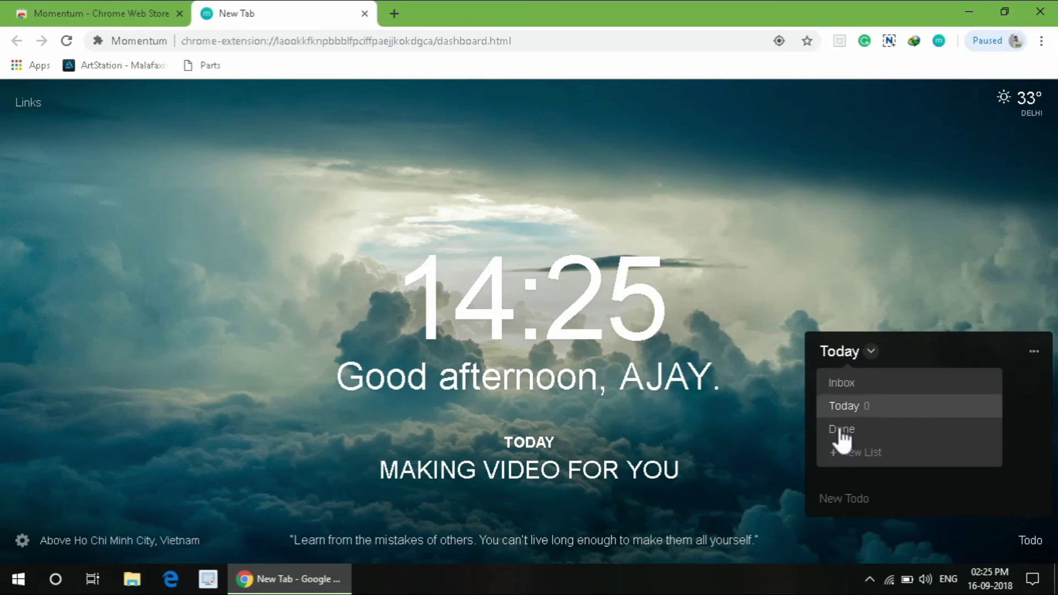
left_click(1035, 349)
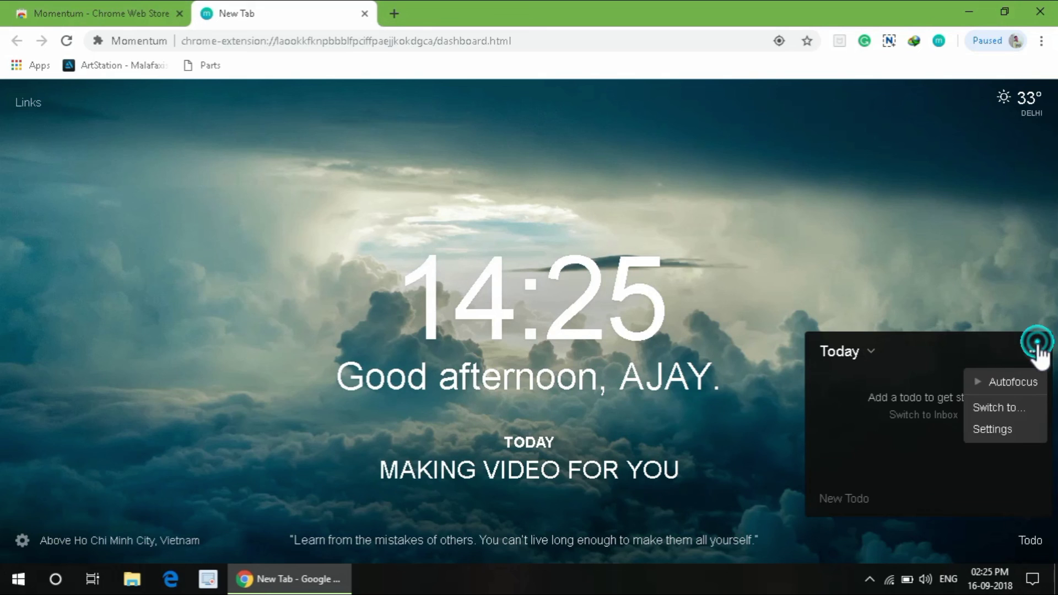
left_click(1026, 539)
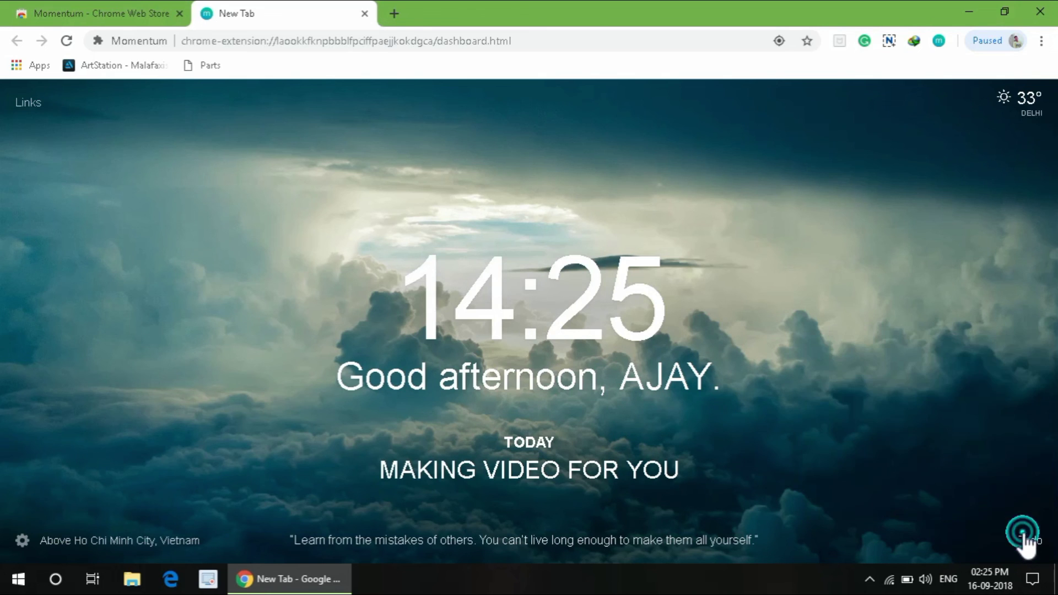
left_click(1030, 105)
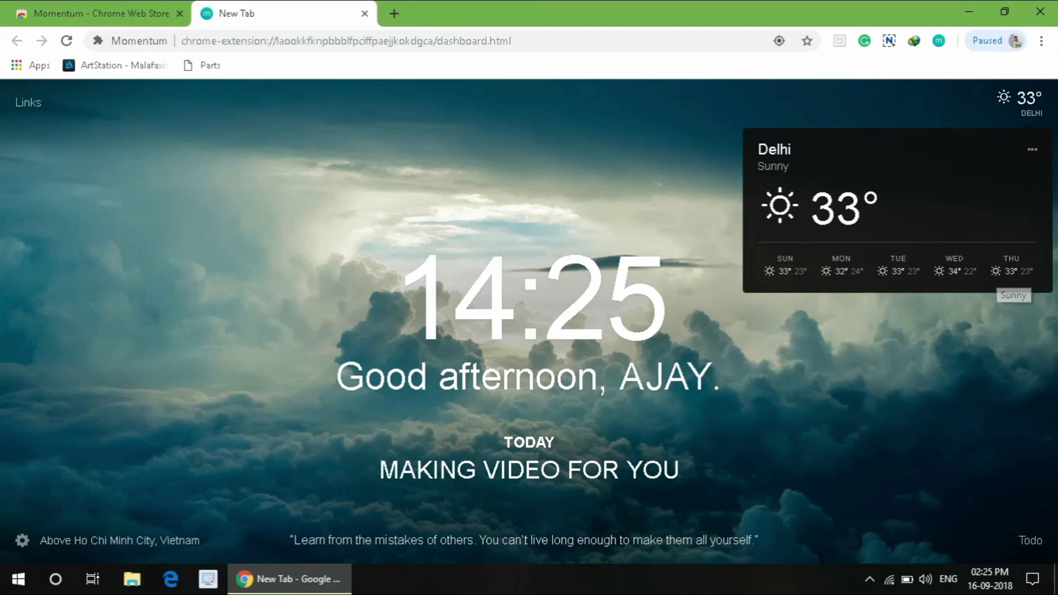
left_click(934, 362)
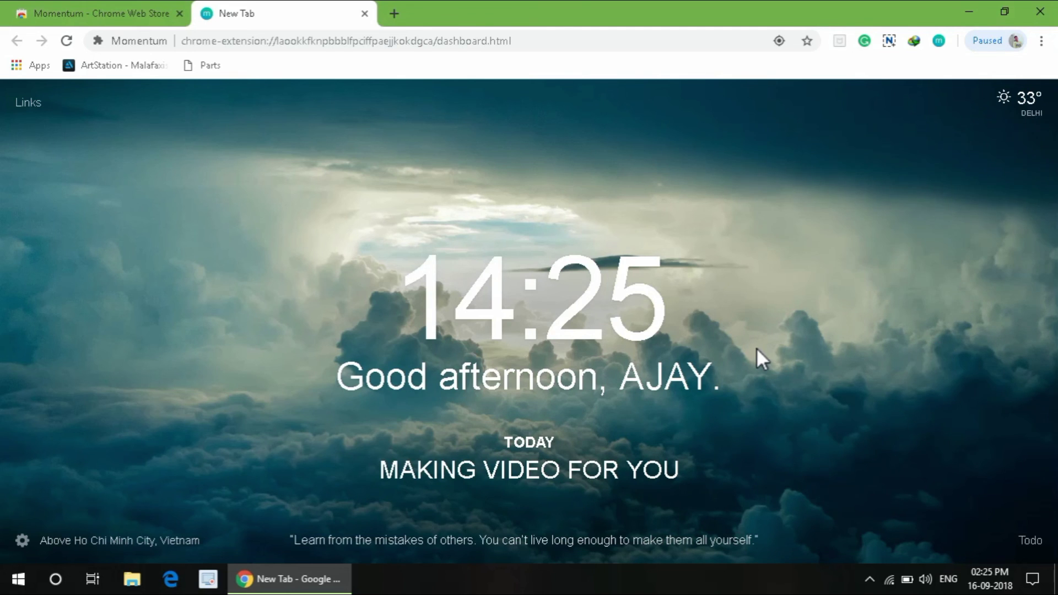